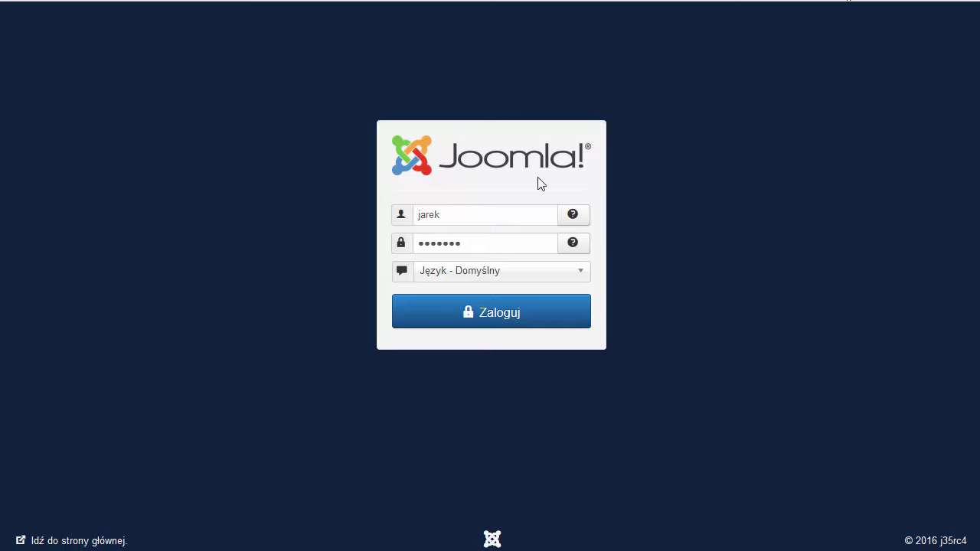
Log in to the administration panel with the prefilled credentials and allow the basic statistics to be collected once.
click(505, 313)
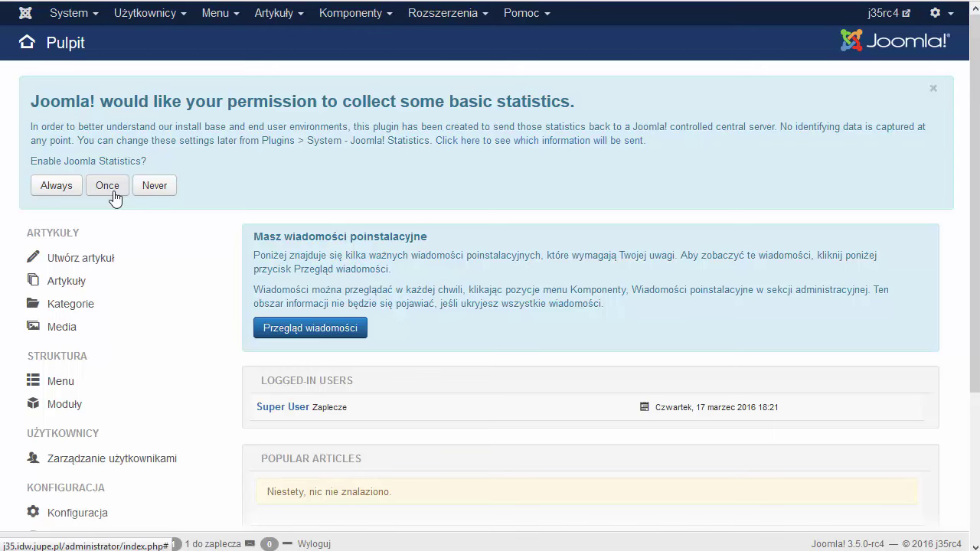
click(112, 192)
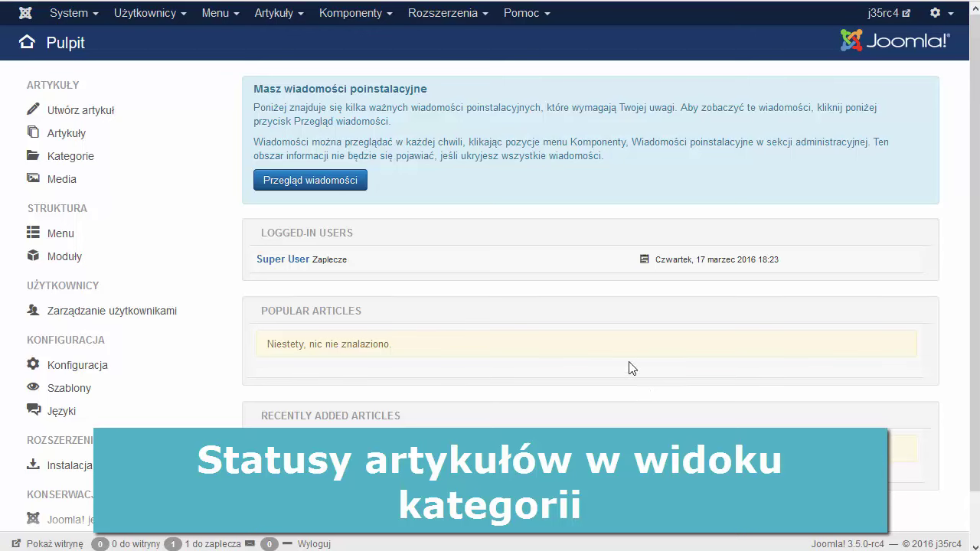
Open the list of article categories to view the article status counts per category.
click(269, 16)
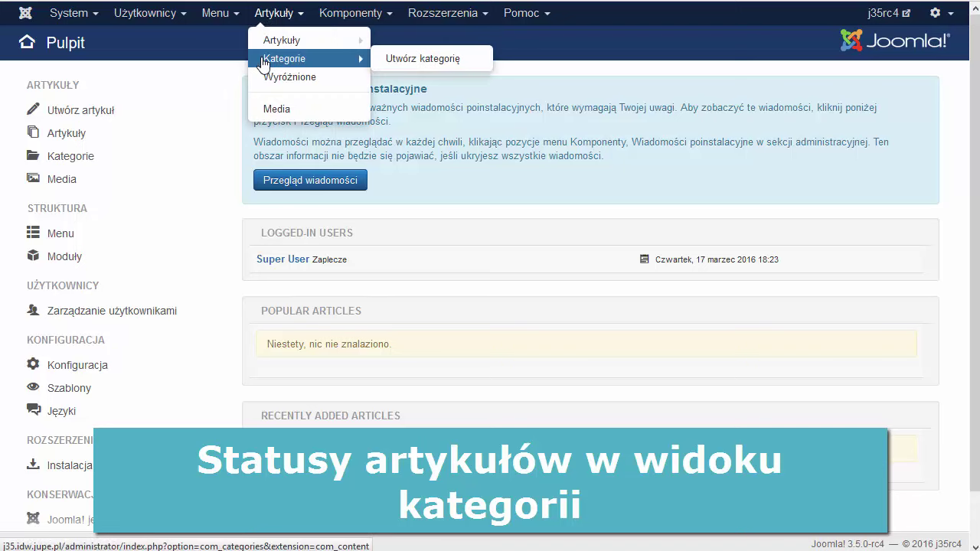
click(265, 59)
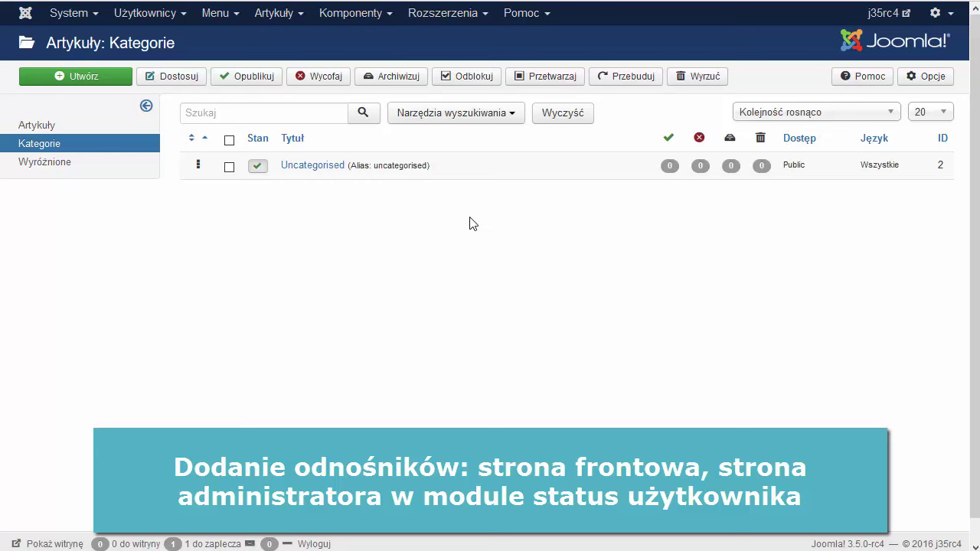
Open the module manager and list the administrator (Zaplecze) modules.
click(442, 13)
click(433, 72)
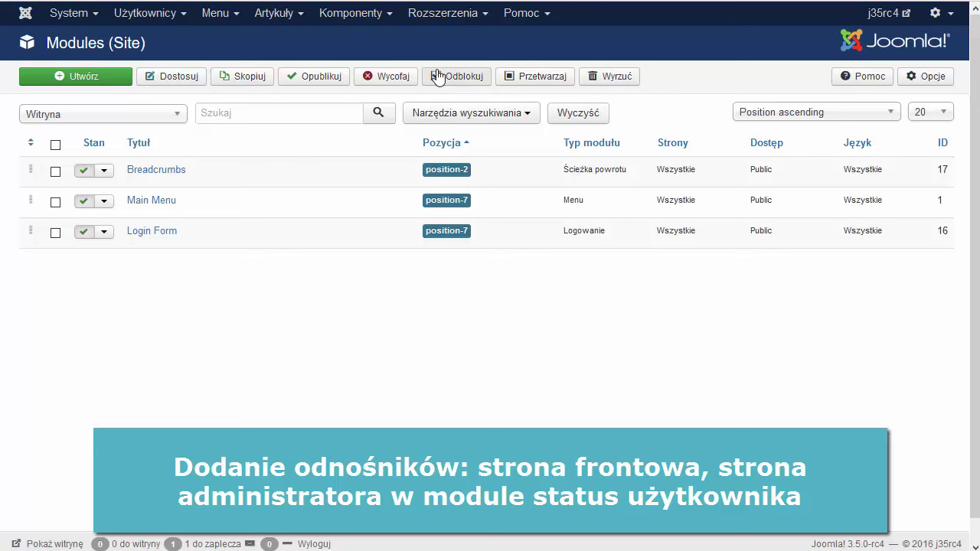
click(96, 114)
click(80, 154)
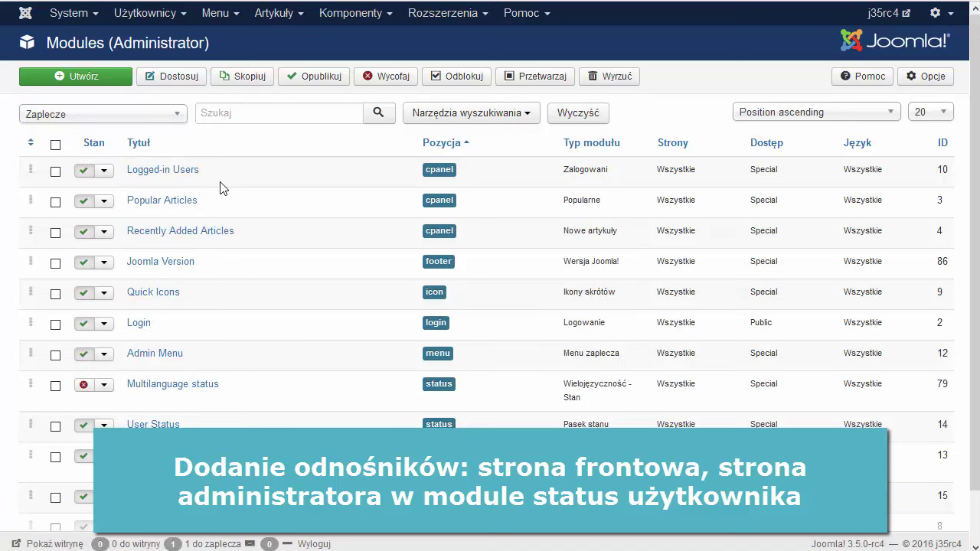
Set Show View Administrator to Tak in the User Status module, then save and close it.
scroll(224, 193, down, 1)
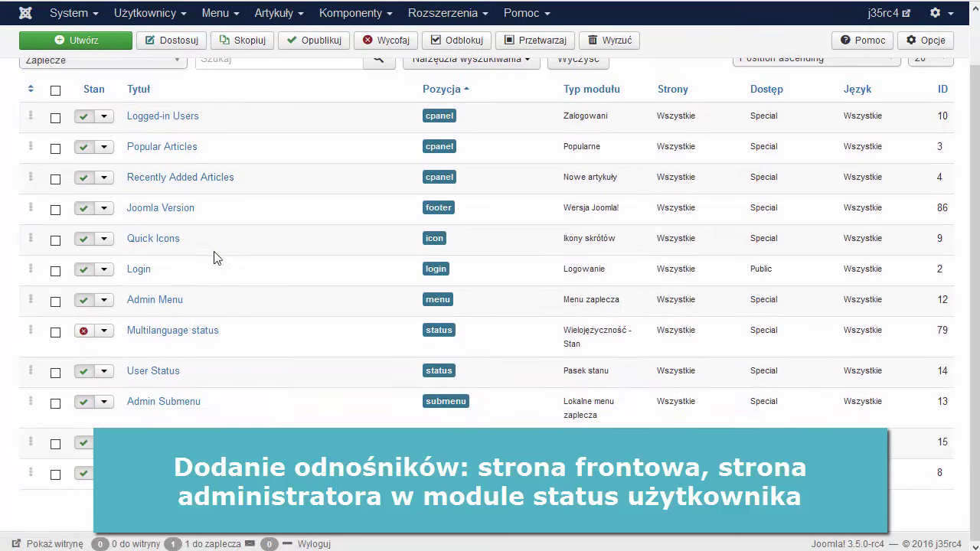
click(159, 376)
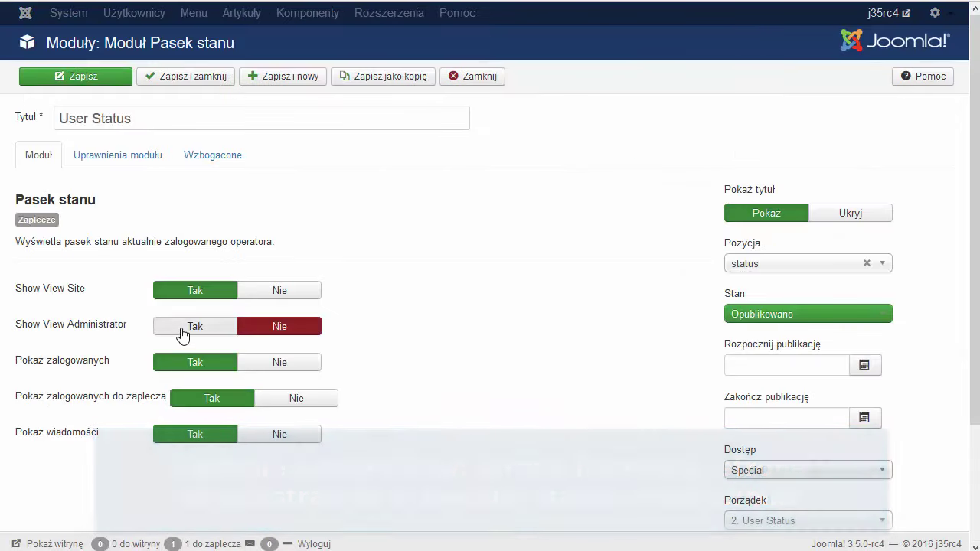
click(183, 333)
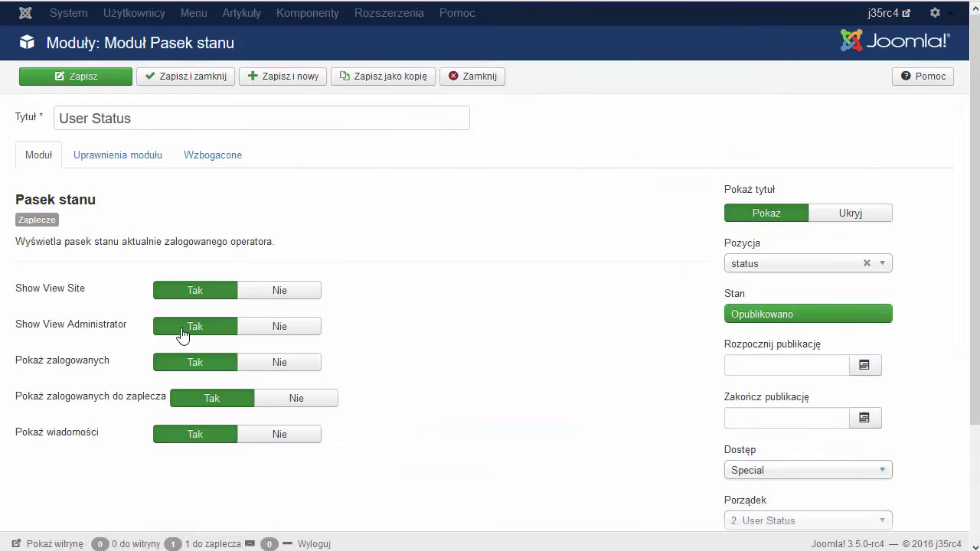
click(190, 76)
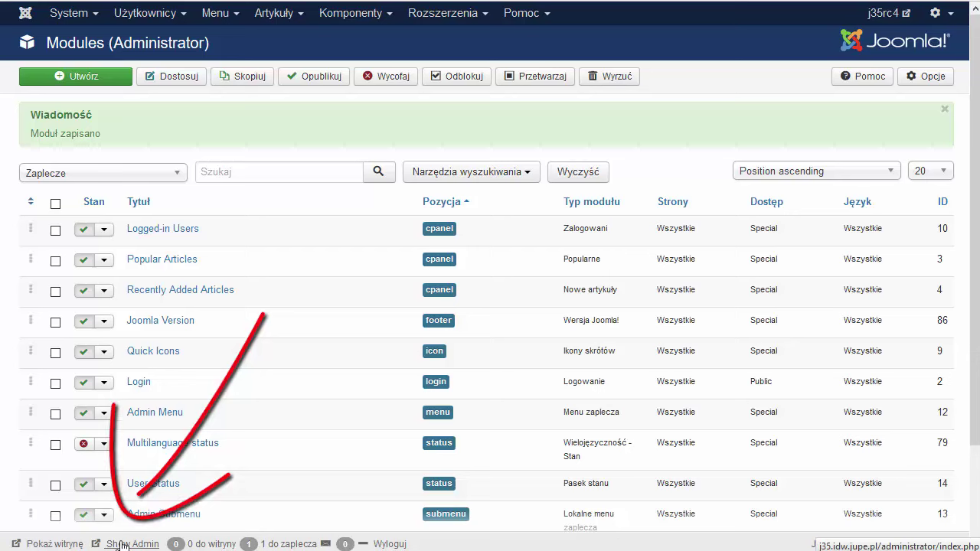
Try the status bar links by viewing and closing the public site, then opening the administrator view.
click(62, 544)
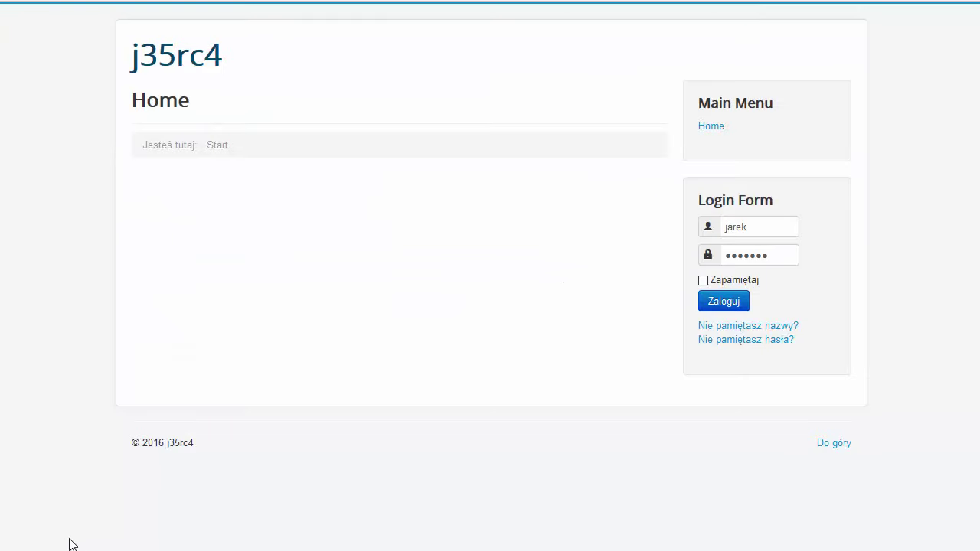
key(ctrl+w)
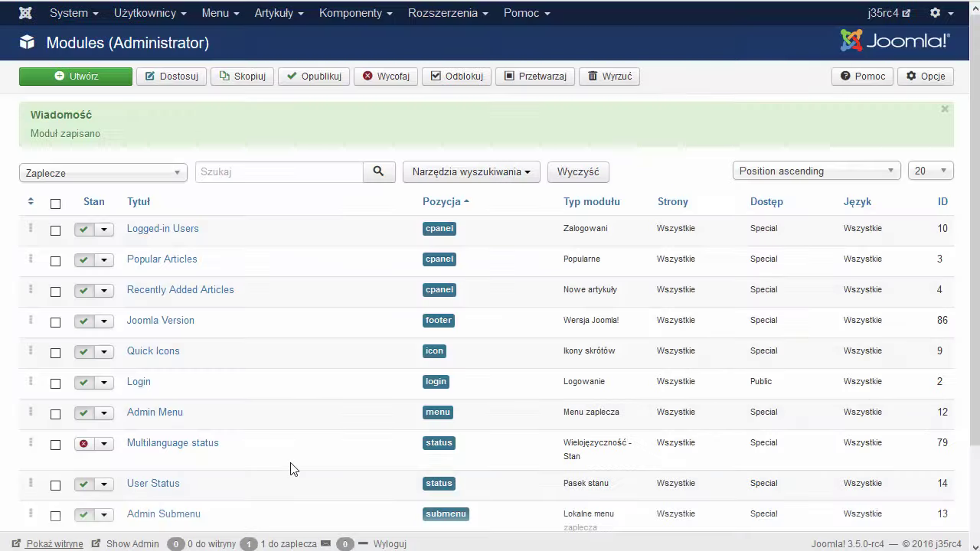
click(132, 544)
Open the Protostar site template for customization and look into its css folder.
click(433, 15)
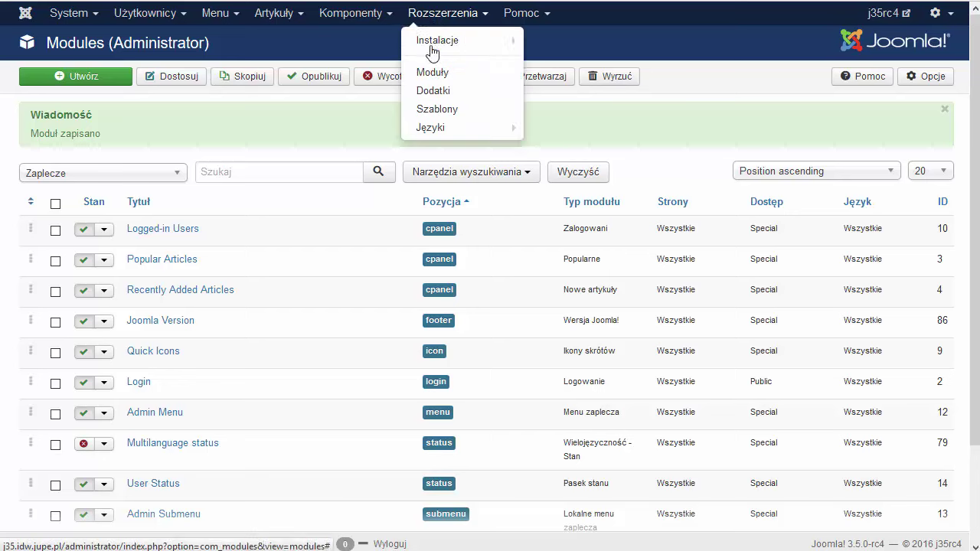
click(437, 111)
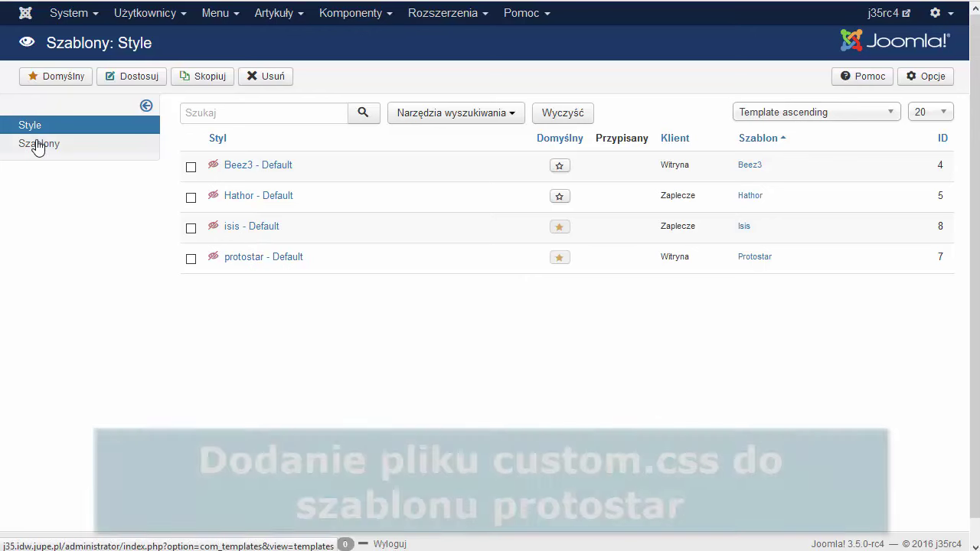
click(38, 146)
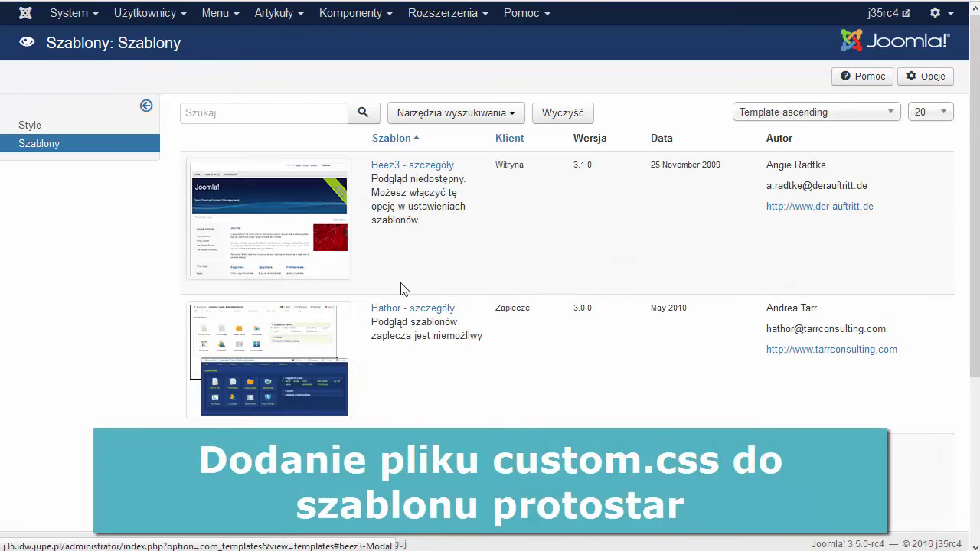
scroll(400, 289, down, 2)
scroll(404, 288, down, 2)
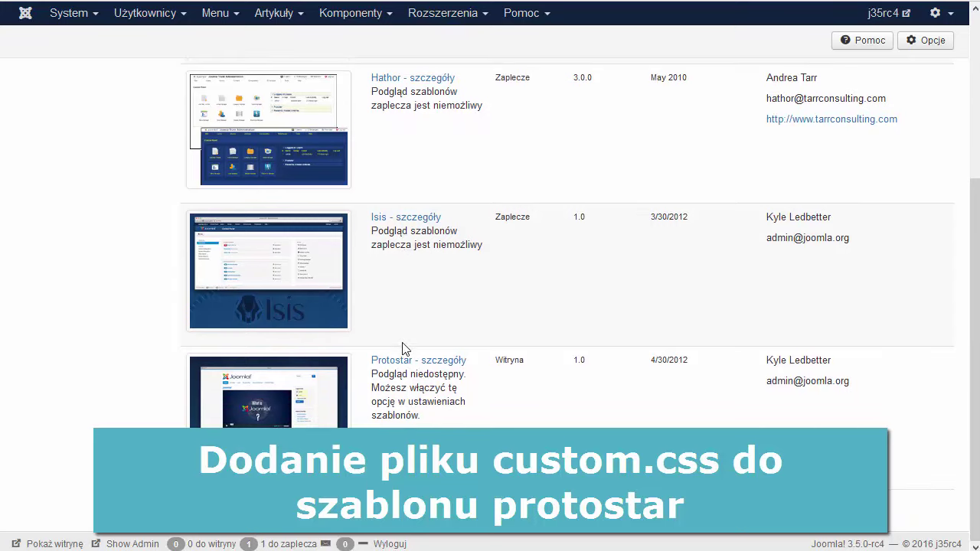
click(403, 361)
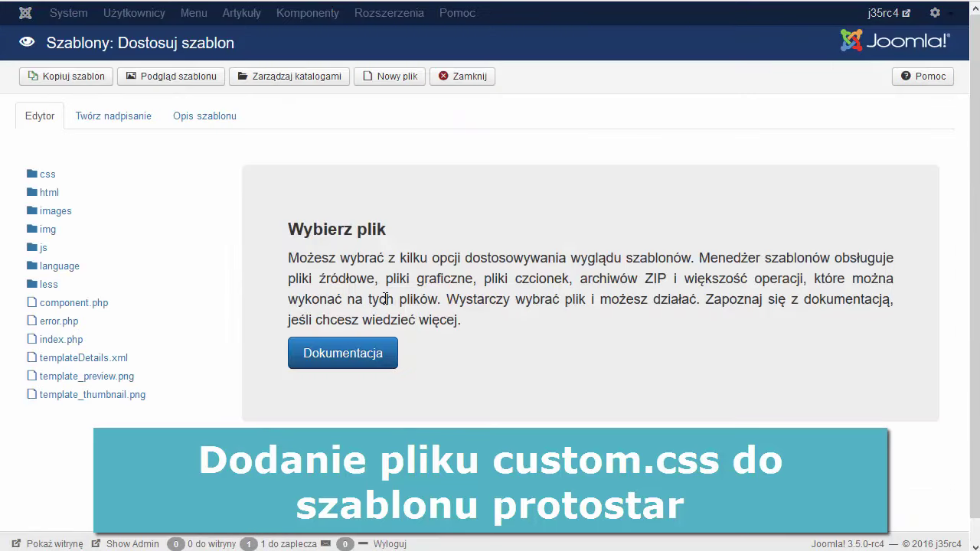
click(67, 177)
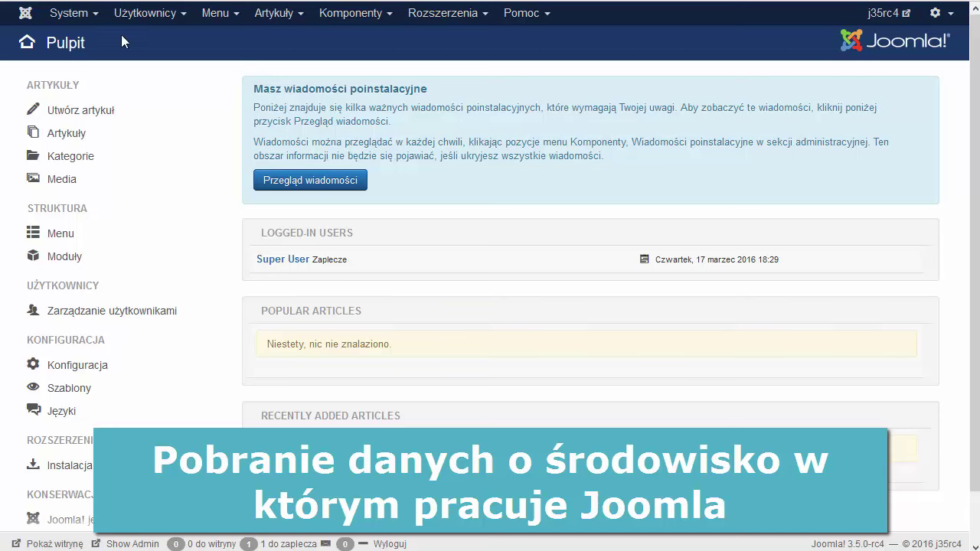
Open the system information page and download the environment data as a text file.
click(72, 21)
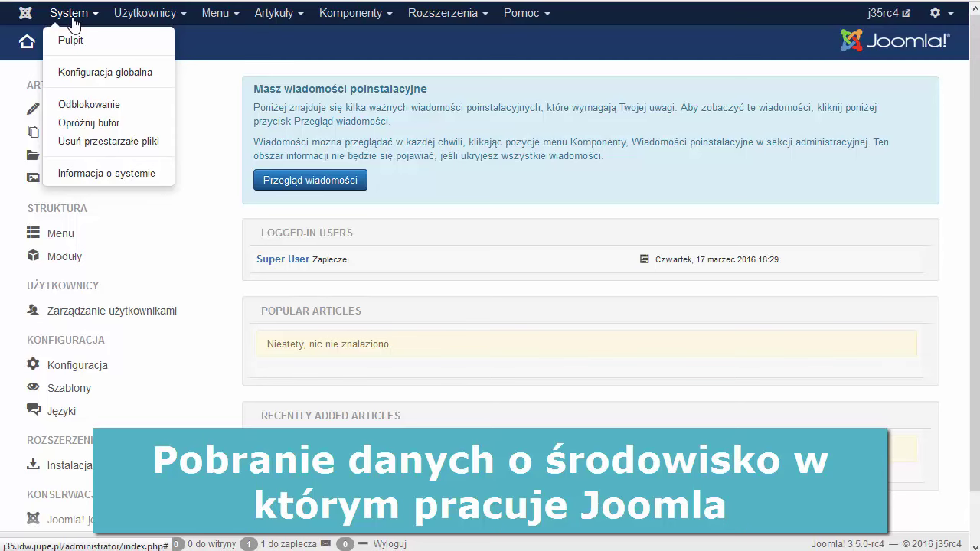
click(87, 176)
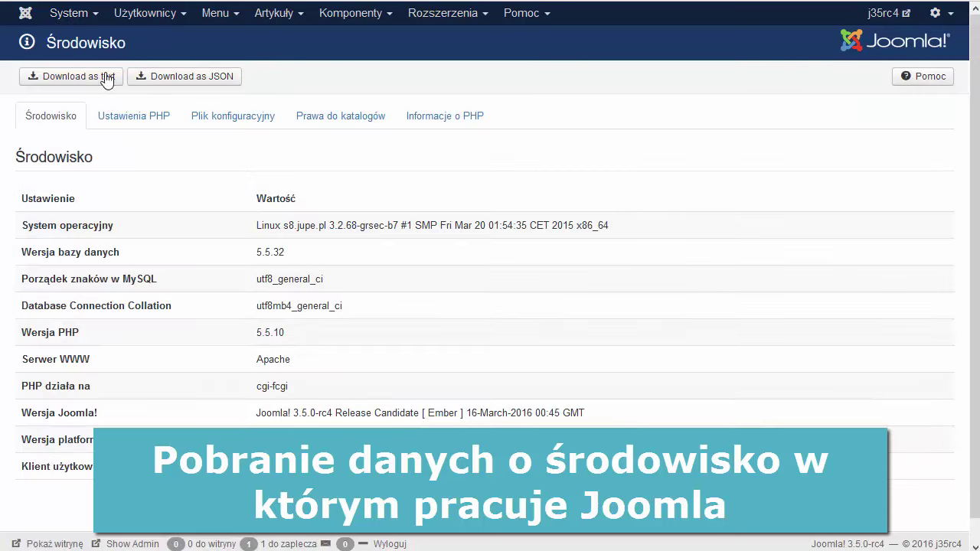
scroll(72, 254, down, 1)
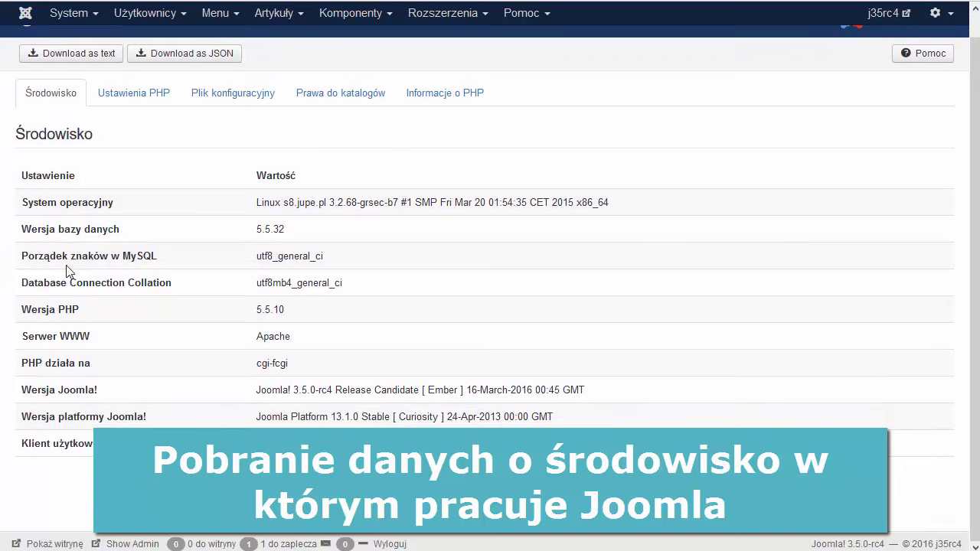
scroll(67, 269, up, 1)
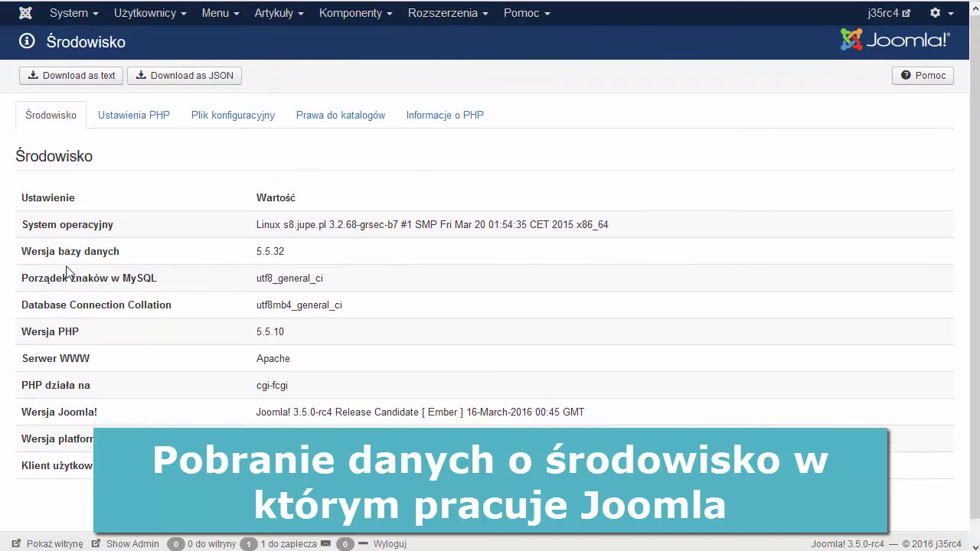
click(97, 84)
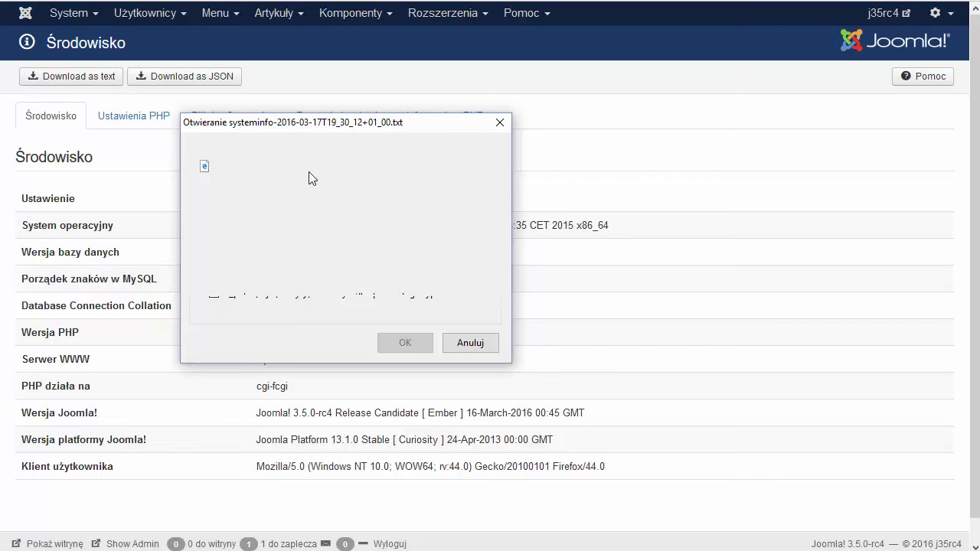
click(283, 248)
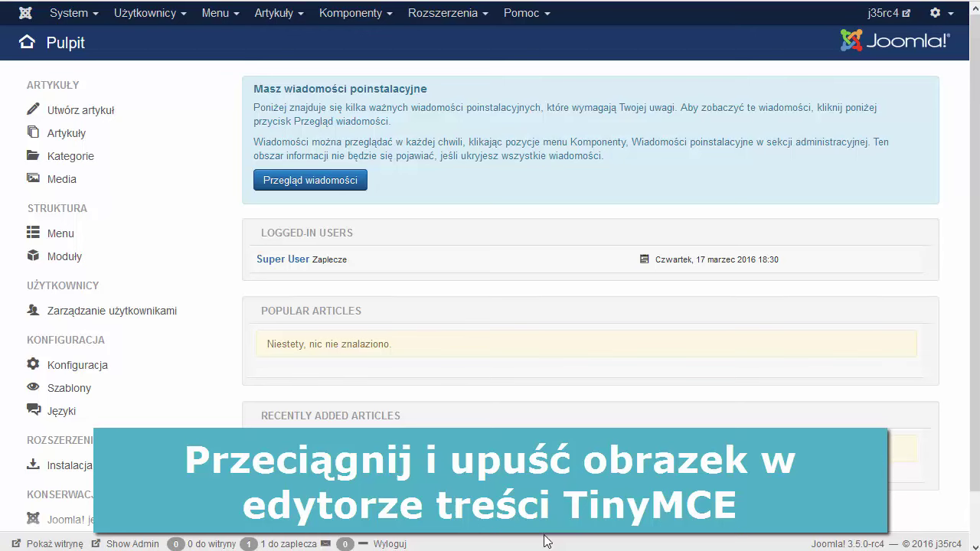
Create a new article and insert a JPG photo from the kanal izy folder in File Explorer into its body.
click(280, 21)
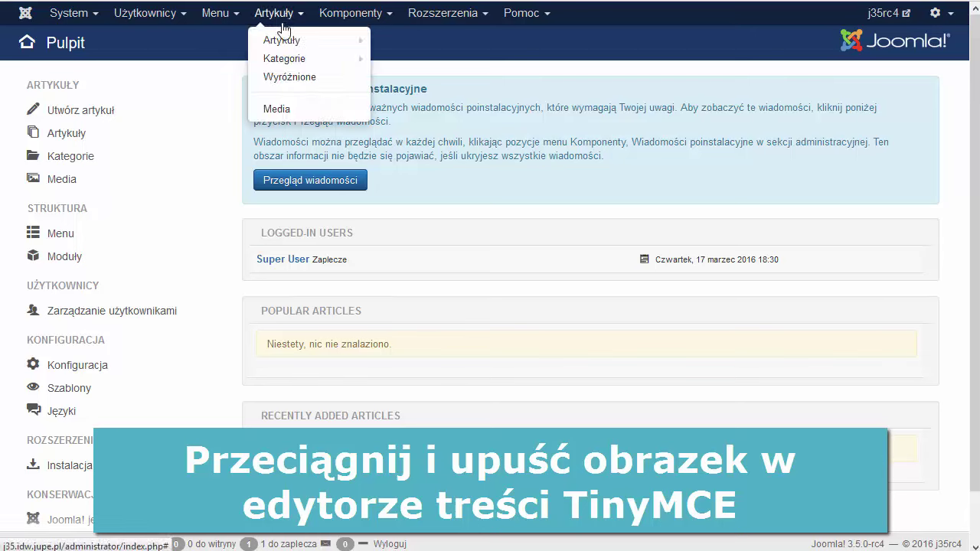
mouse_move(280, 37)
click(410, 40)
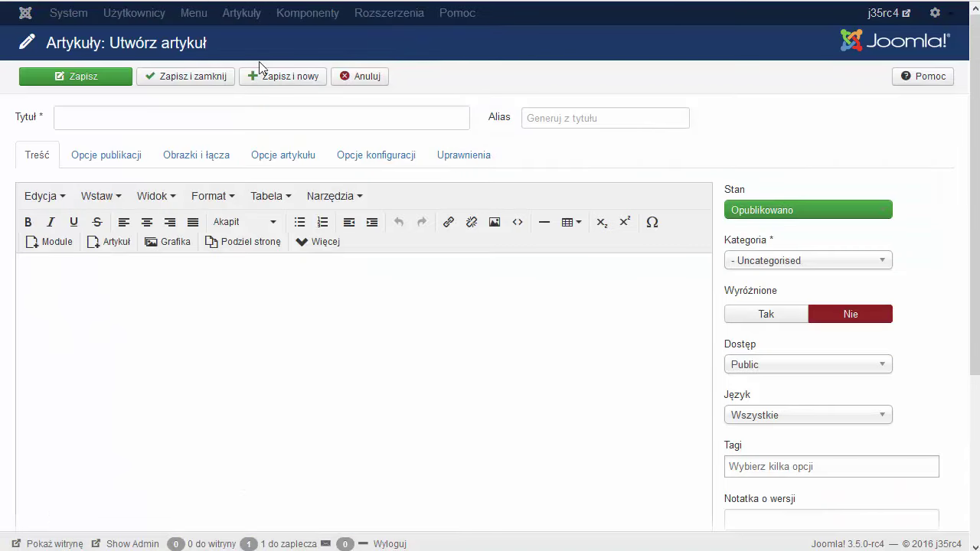
key(alt+Tab)
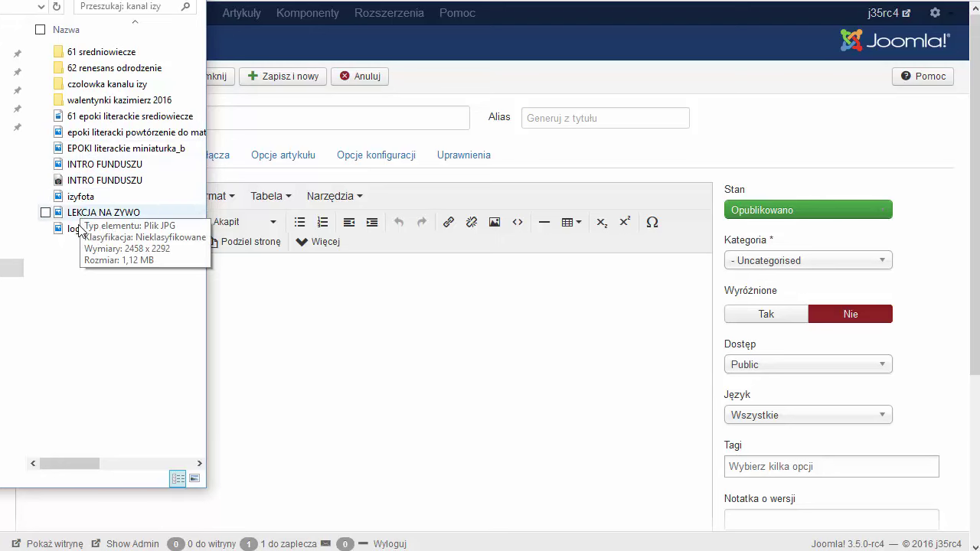
mouse_move(81, 218)
mouse_down()
mouse_move(326, 403)
mouse_move(364, 413)
mouse_up()
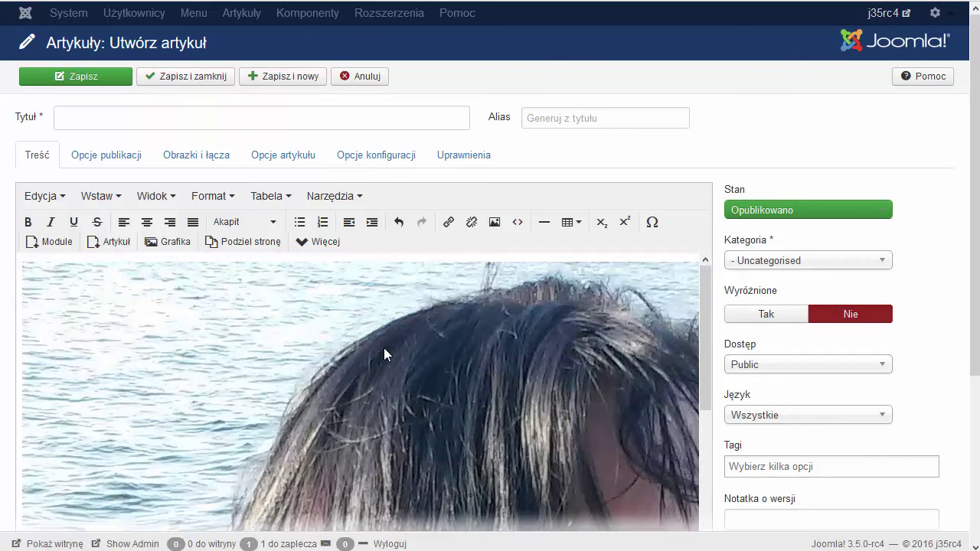
Inspect the full inserted photo in the article editor, then close the new article without saving.
scroll(384, 347, down, 10)
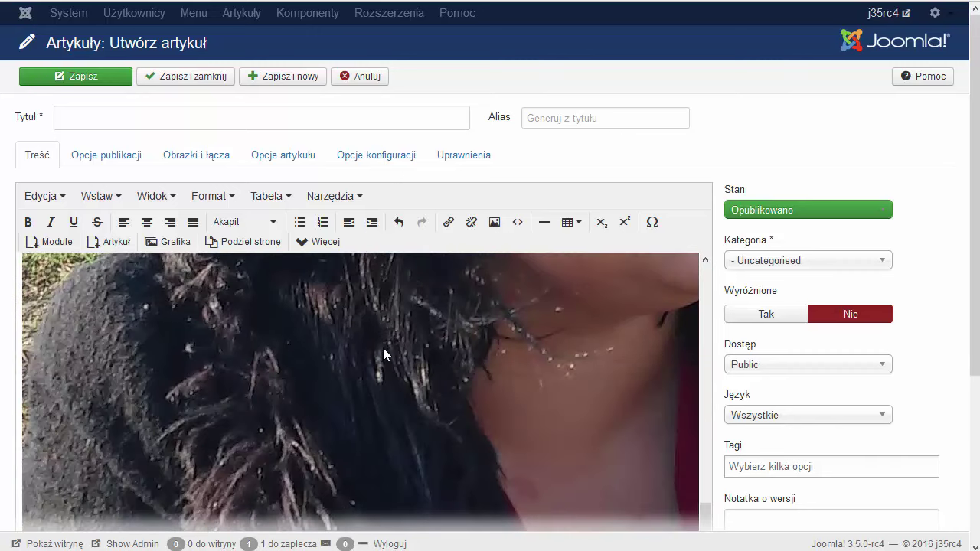
scroll(382, 348, down, 2)
scroll(382, 347, up, 10)
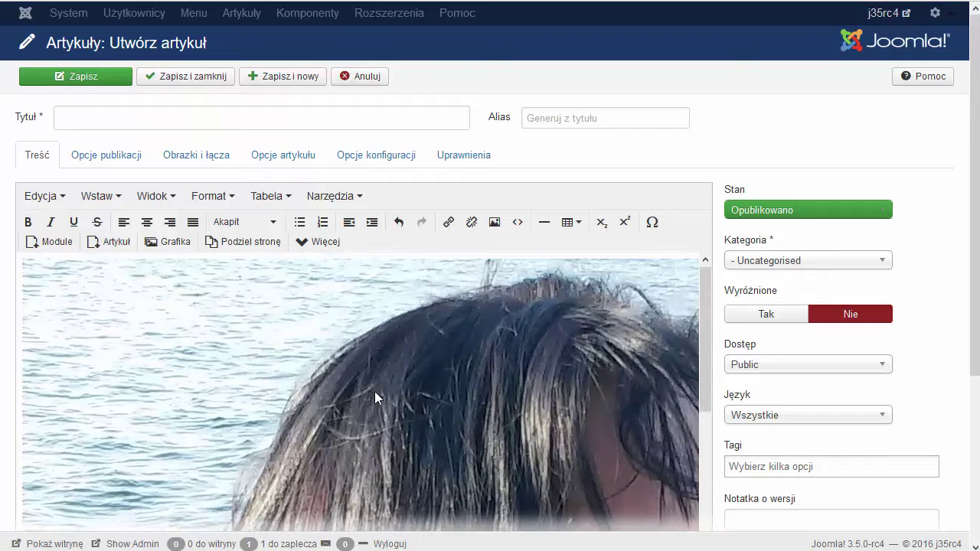
scroll(375, 397, up, 1)
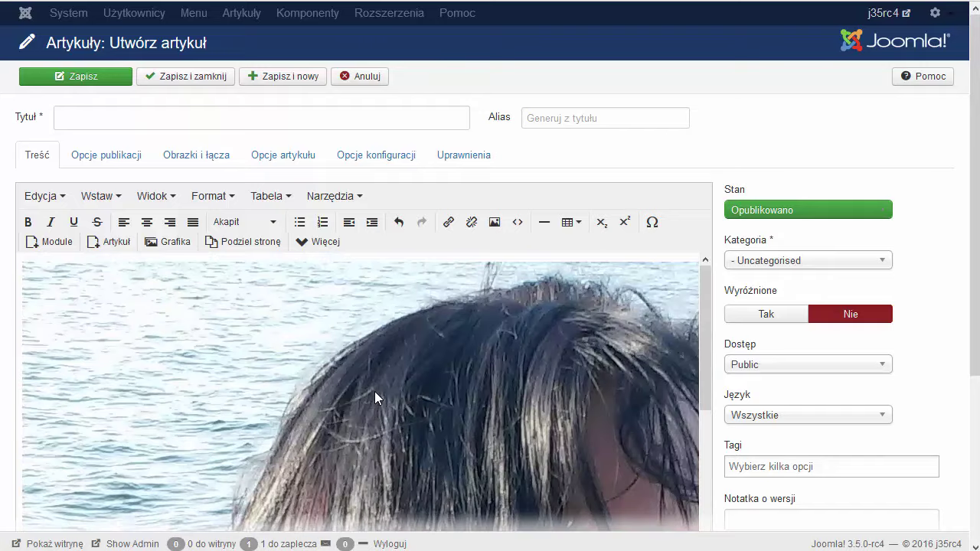
click(155, 317)
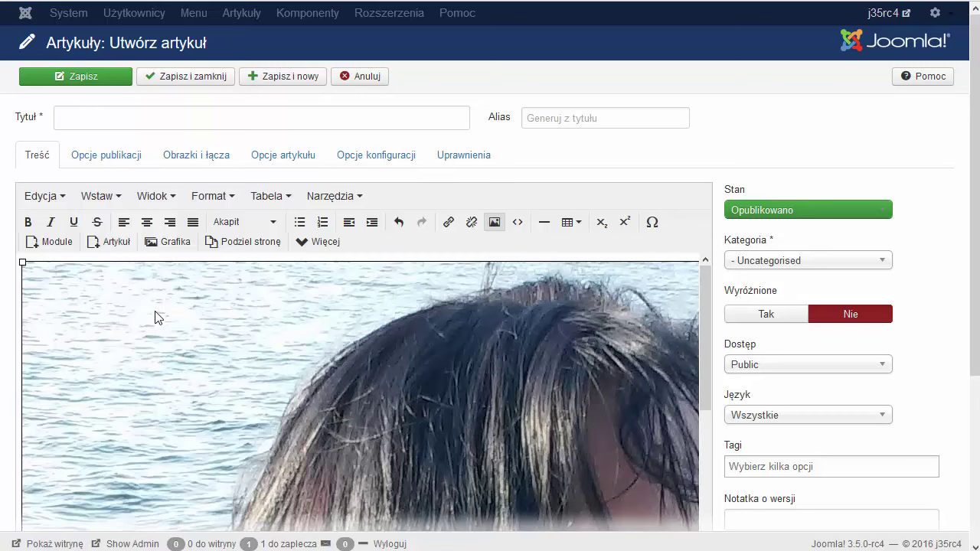
click(372, 79)
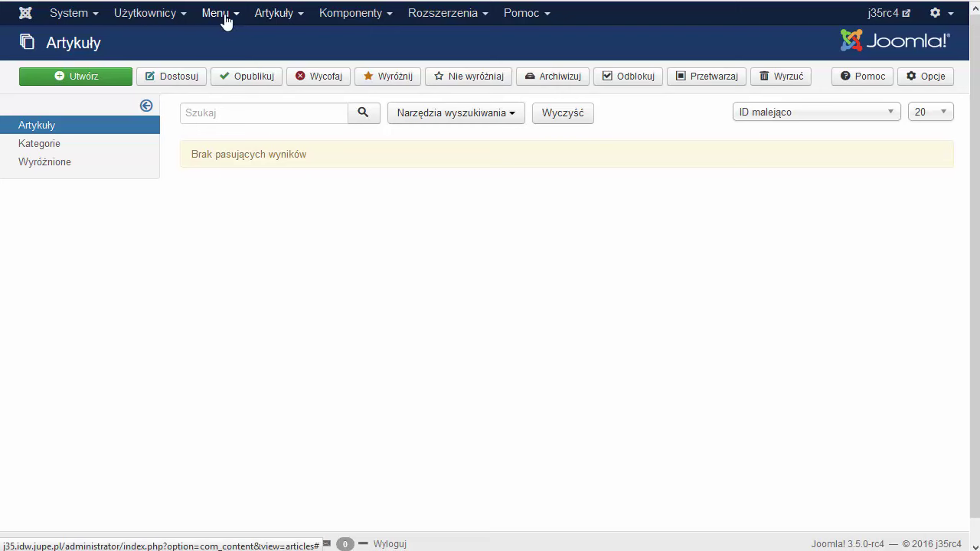
Open the media manager from the article section.
click(274, 13)
click(277, 109)
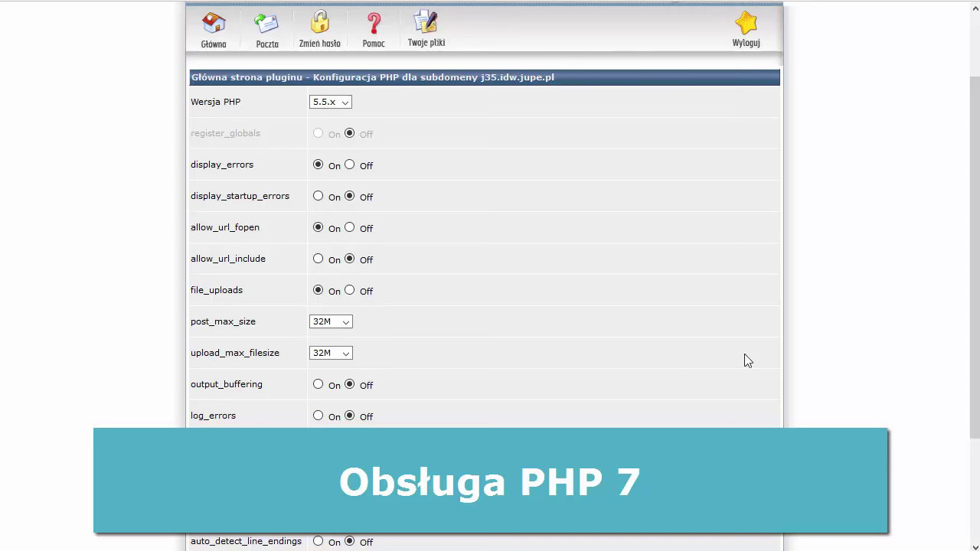
Check the PHP versions offered for the subdomain in the hosting panel and keep 5.5.x selected.
click(345, 102)
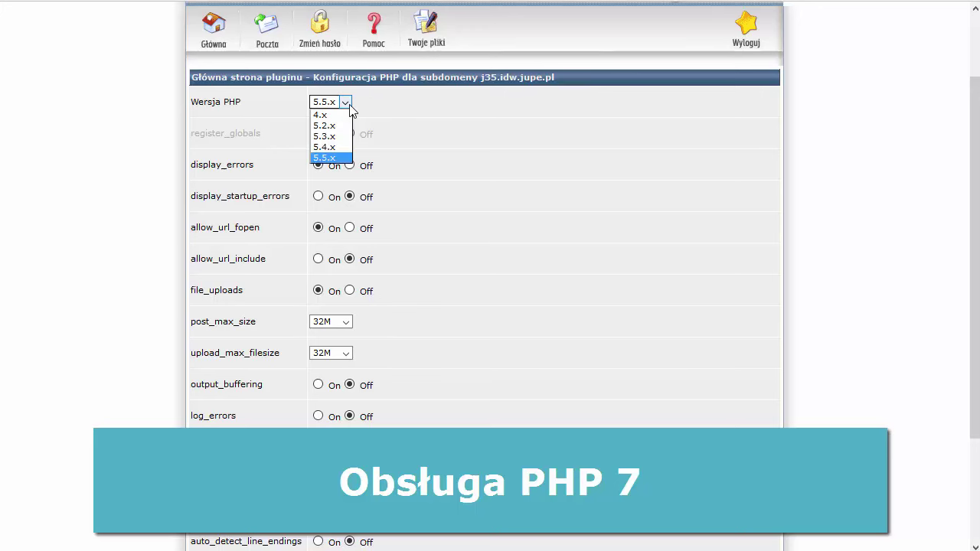
click(337, 159)
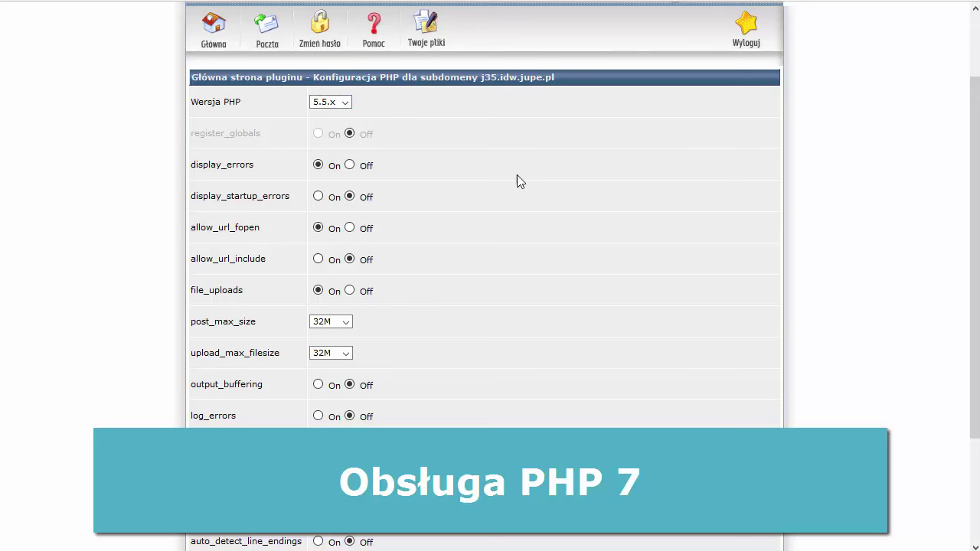